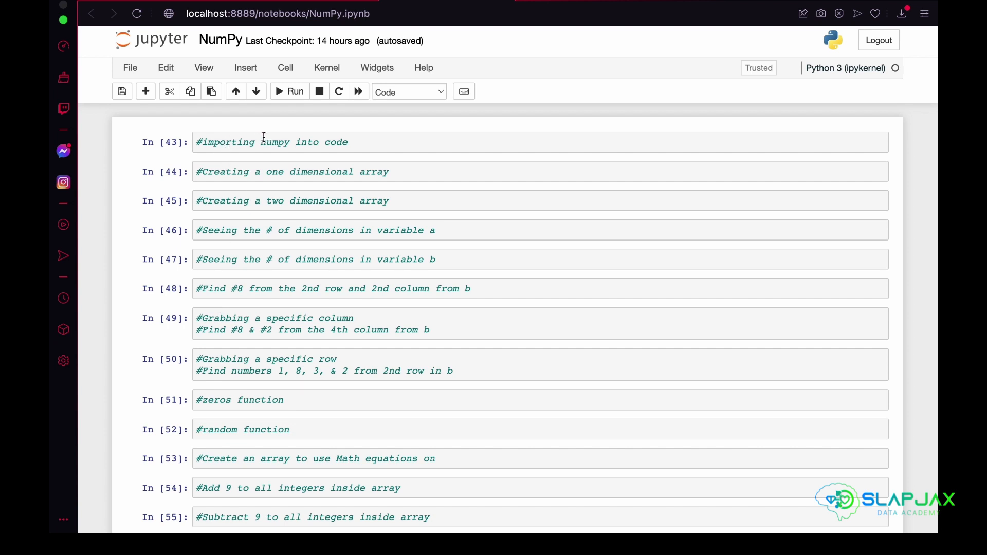
- Add import numpy as np to the first cell, run it, and move into the one-dimensional array cell
{"action": "left_click", "coordinate": [367, 144]}
{"action": "key", "text": "Return"}
{"action": "type", "text": "im"}
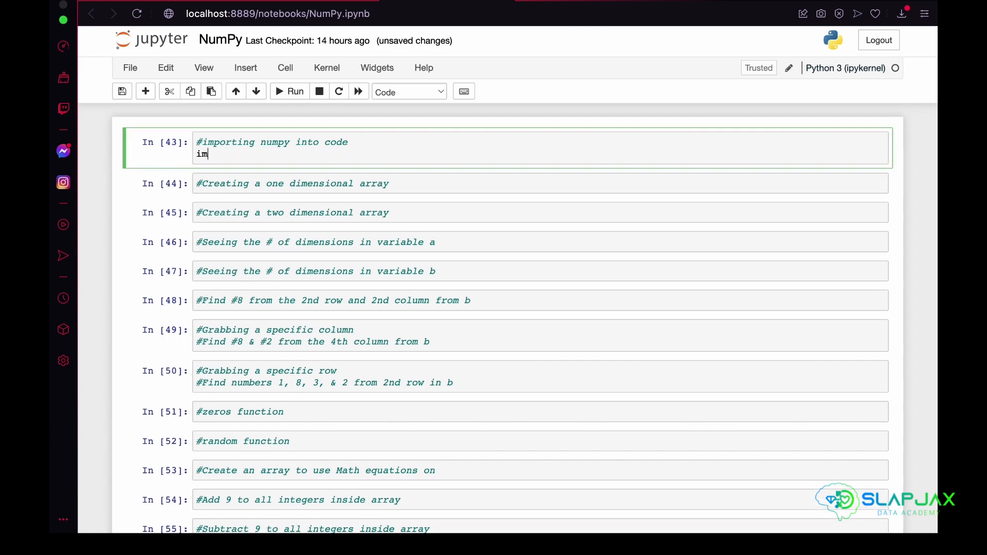
{"action": "type", "text": "port num"}
{"action": "type", "text": "py as "}
{"action": "type", "text": "np"}
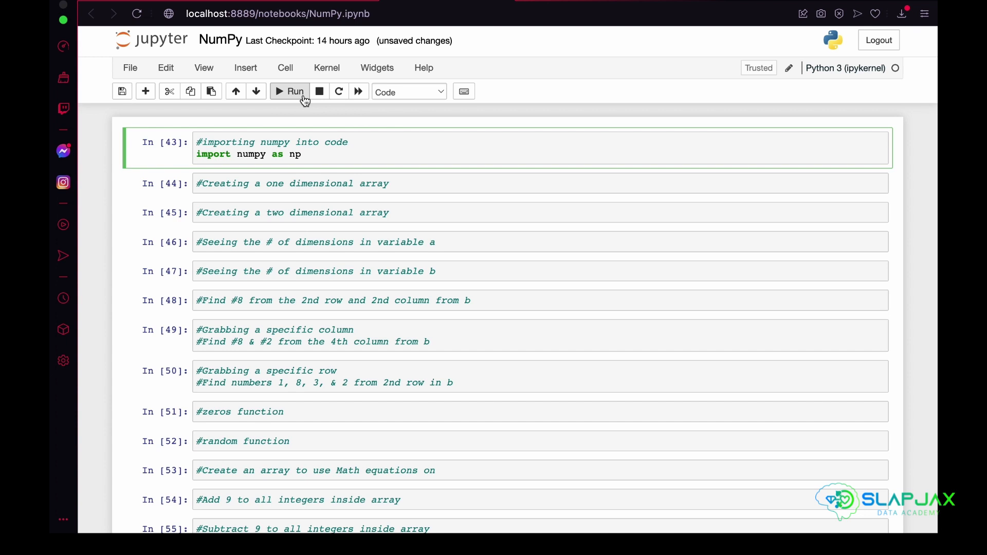
{"action": "left_click", "coordinate": [296, 92]}
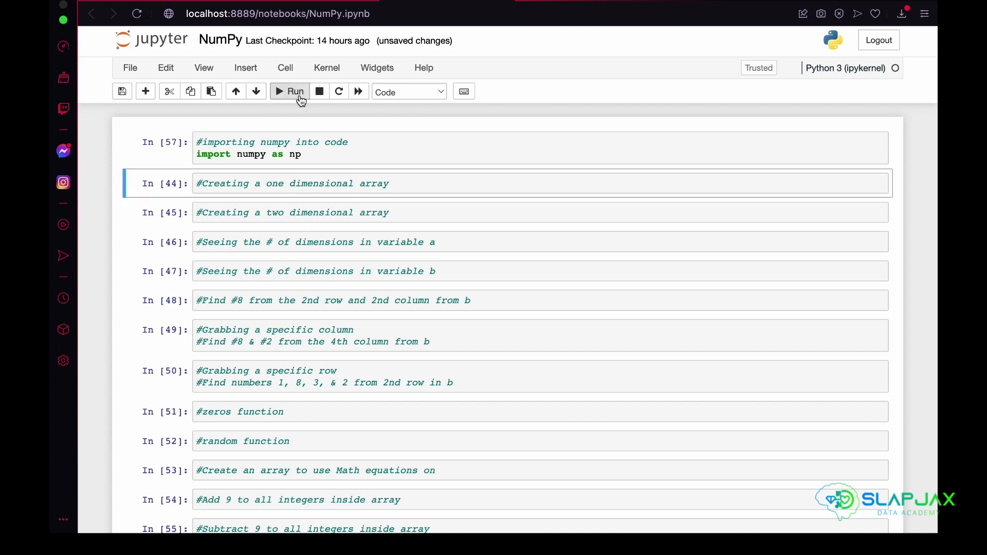
{"action": "left_click", "coordinate": [323, 154]}
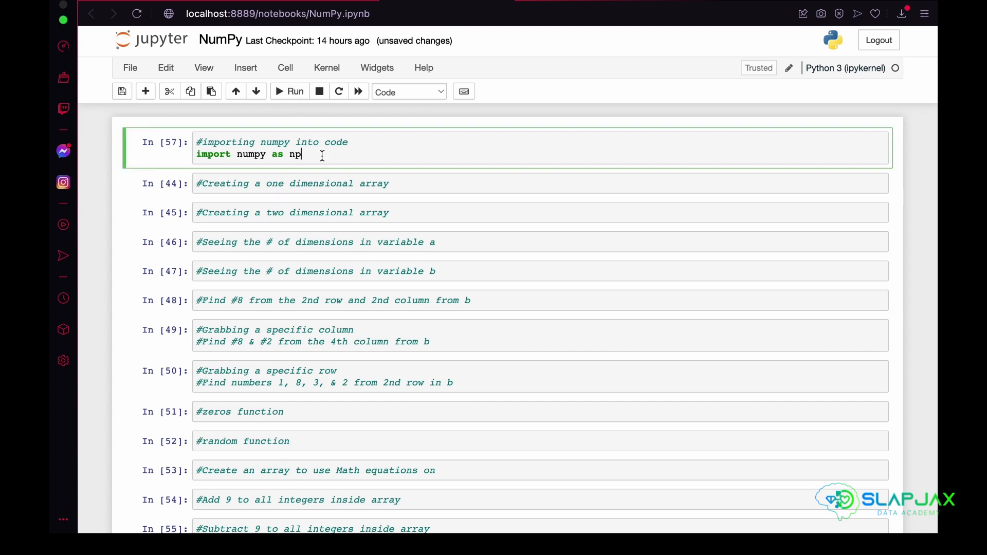
{"action": "left_click", "coordinate": [410, 185]}
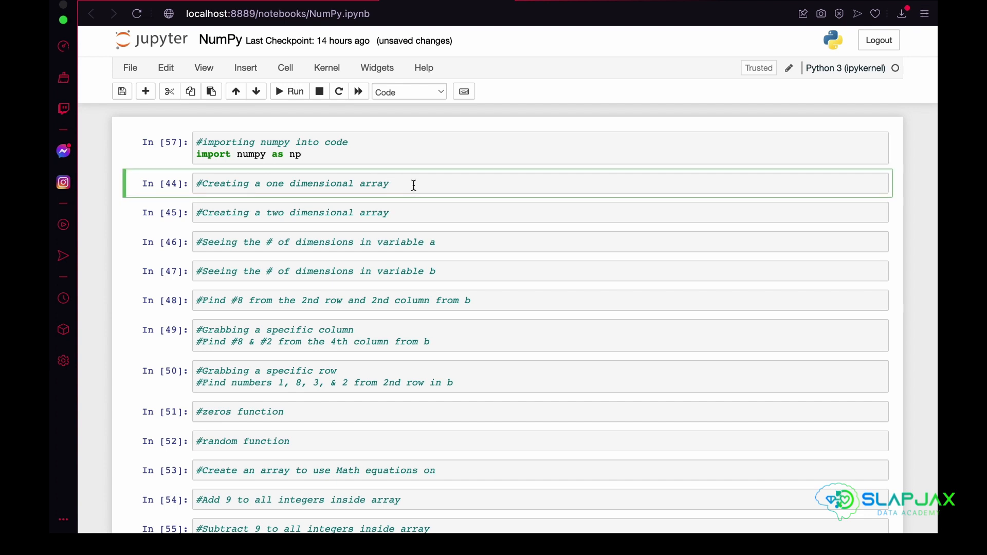
- Define a = np.array([5,8,3,9,10]) in the one-dimensional array cell and run it
{"action": "key", "text": "Return"}
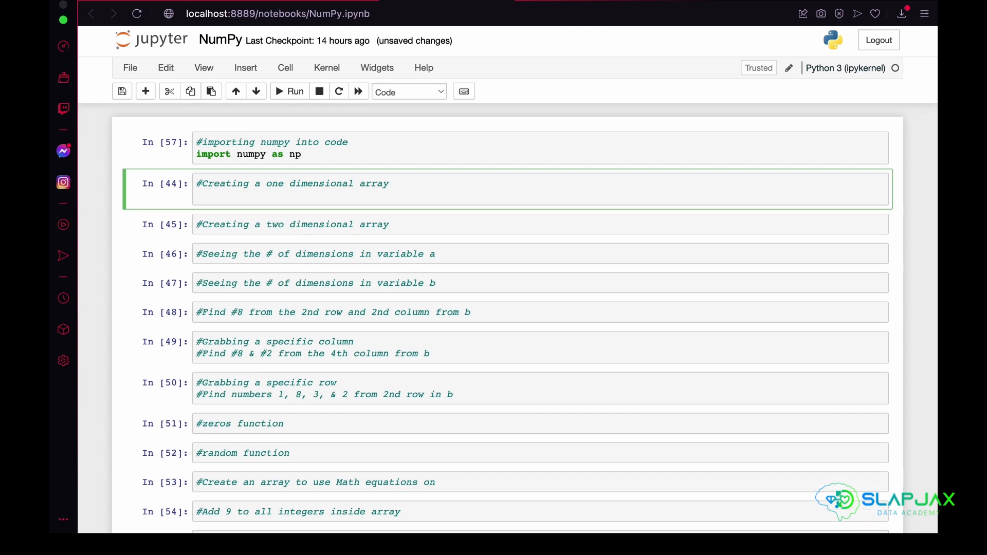
{"action": "type", "text": "a"}
{"action": "type", "text": " ="}
{"action": "type", "text": " np"}
{"action": "type", "text": ".arra"}
{"action": "type", "text": "y"}
{"action": "type", "text": "()"}
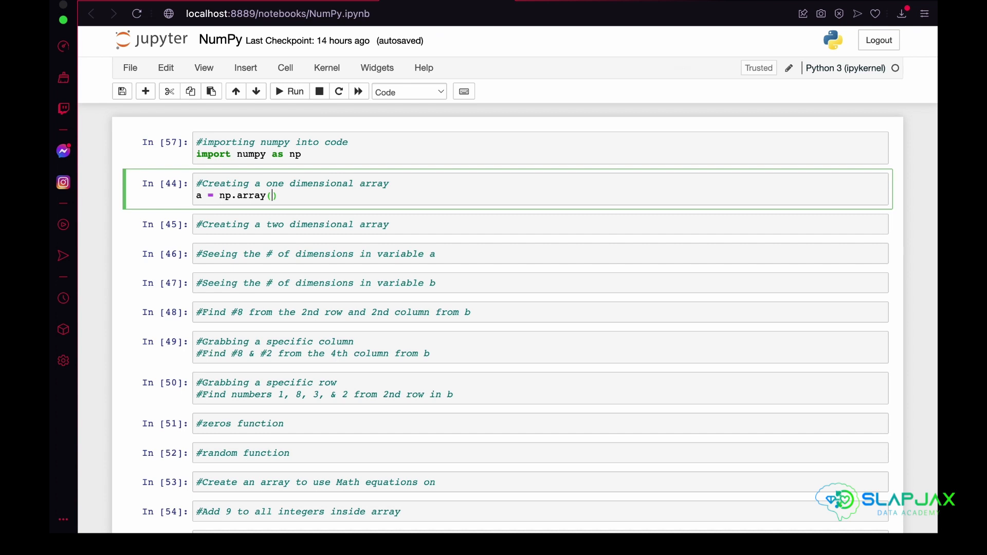
{"action": "type", "text": "5,8,"}
{"action": "type", "text": "3,9"}
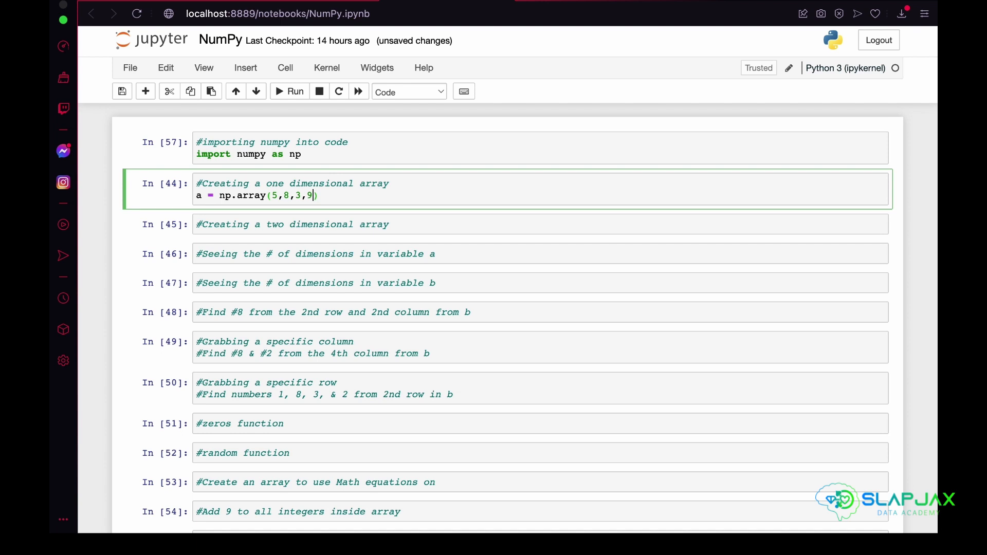
{"action": "type", "text": ",10"}
{"action": "key", "text": "Right"}
{"action": "left_click", "coordinate": [272, 195]}
{"action": "type", "text": "["}
{"action": "left_click", "coordinate": [336, 195]}
{"action": "type", "text": "]"}
{"action": "key", "text": "Right"}
{"action": "key", "text": "shift+Return"}
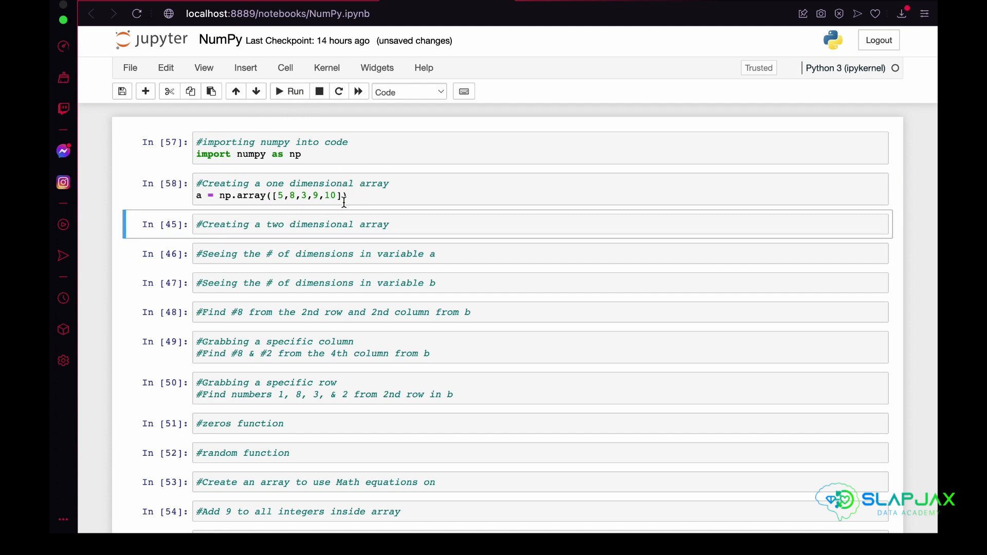
- Add print(a) to the cell and run it, showing [ 5 8 3 9 10]
{"action": "left_click", "coordinate": [361, 195]}
{"action": "key", "text": "Return"}
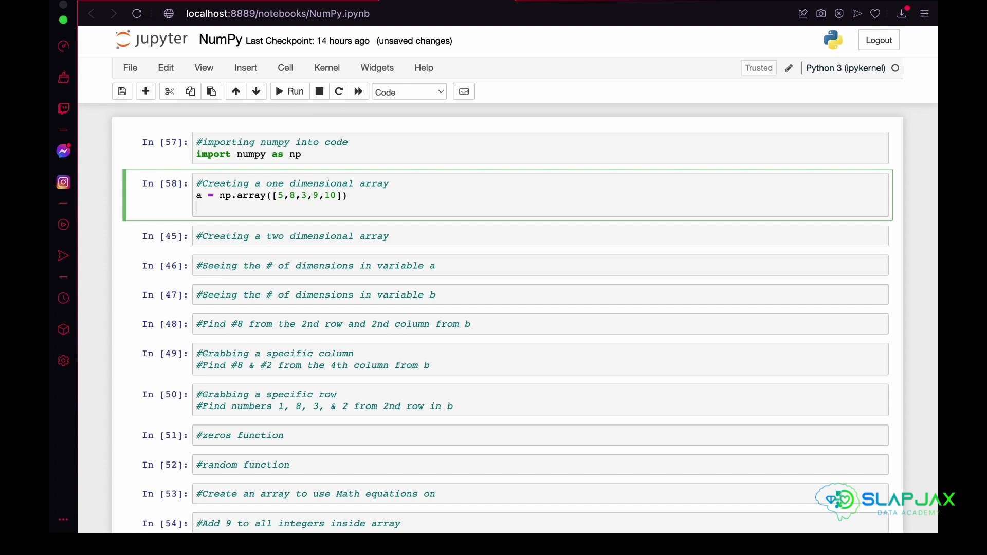
{"action": "type", "text": "print"}
{"action": "type", "text": "(a"}
{"action": "left_click", "coordinate": [297, 94]}
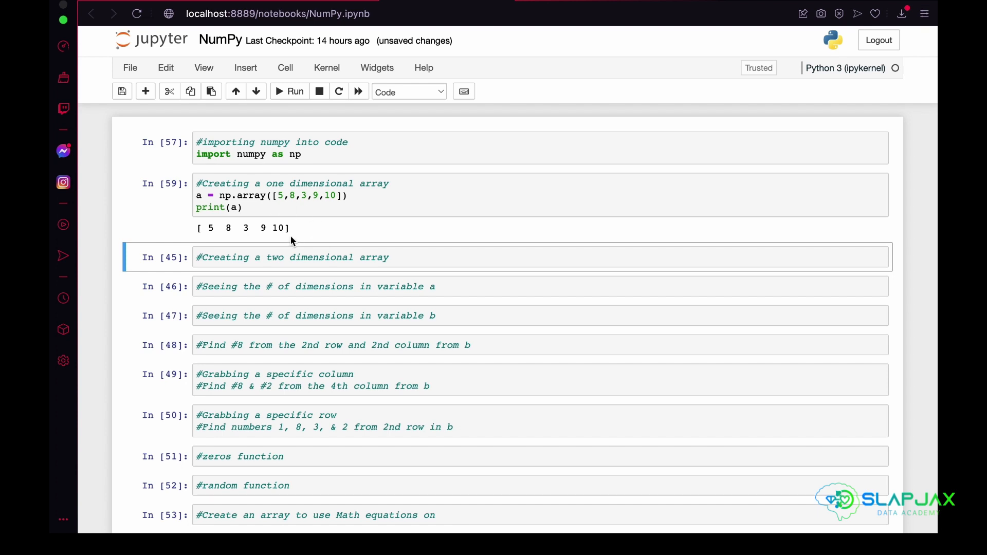
{"action": "scroll", "coordinate": [296, 227], "scroll_direction": "down", "scroll_amount": 1}
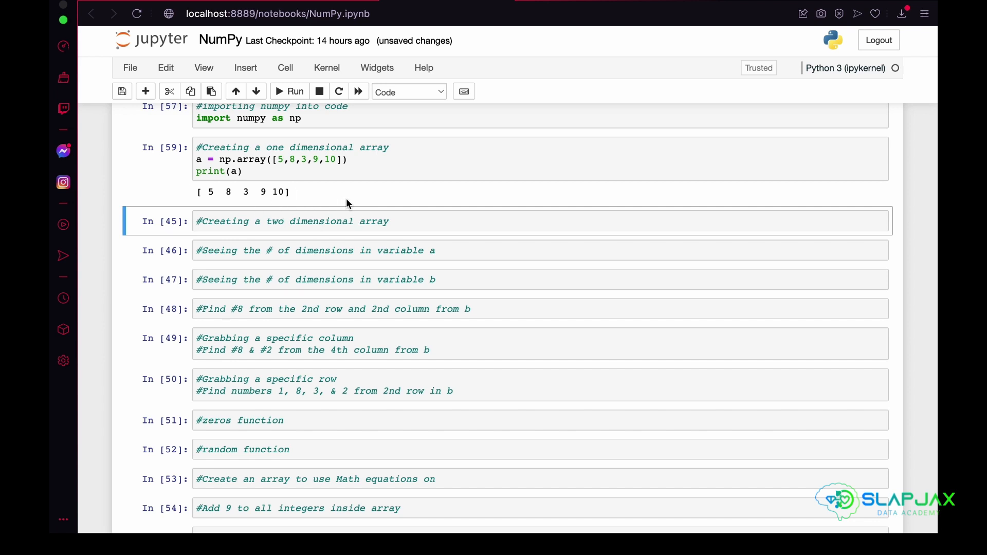
- Start the two-dimensional array cell with b = np.array(([3,5,7,8],[6,4,2,1]))
{"action": "left_click", "coordinate": [397, 222]}
{"action": "key", "text": "Return"}
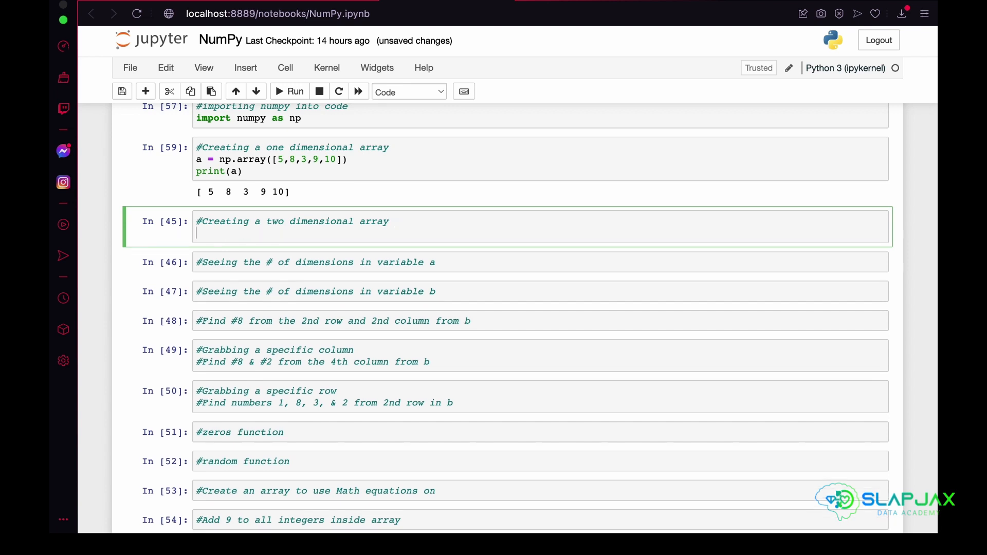
{"action": "key", "text": "shift+Return"}
{"action": "left_click", "coordinate": [252, 238]}
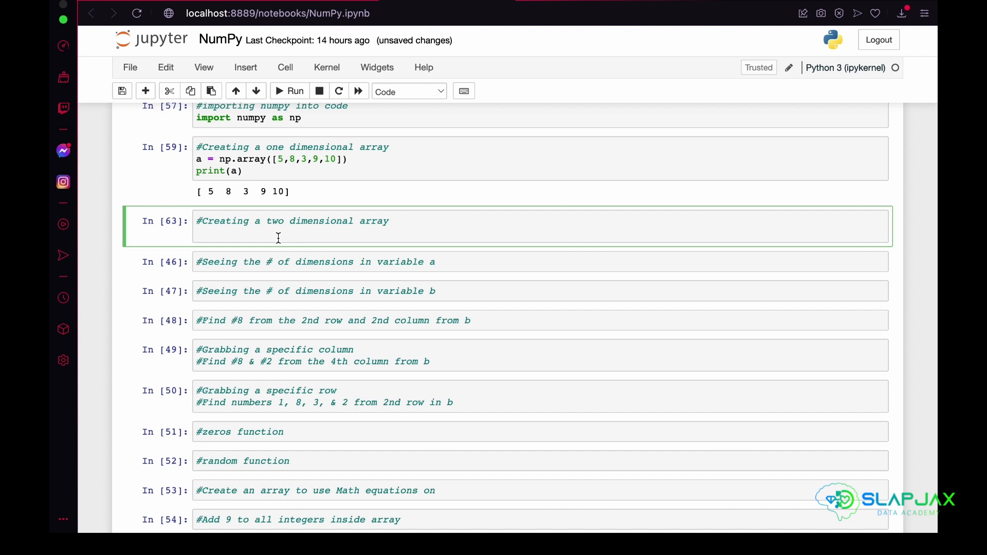
{"action": "type", "text": "b ="}
{"action": "type", "text": "np.a"}
{"action": "type", "text": "rray"}
{"action": "type", "text": "()"}
{"action": "type", "text": "("}
{"action": "type", "text": "["}
{"action": "type", "text": "3,5,"}
{"action": "type", "text": "7,8"}
{"action": "type", "text": ","}
{"action": "type", "text": "["}
{"action": "type", "text": "6"}
{"action": "type", "text": ","}
{"action": "type", "text": "4,"}
{"action": "type", "text": "2"}
{"action": "type", "text": ","}
{"action": "type", "text": "1"}
- Add print(b) to the cell and run it, showing rows [3 5 7 8] and [6 4 2 1]
{"action": "key", "text": "Right"}
{"action": "key", "text": "Right"}
{"action": "key", "text": "Right"}
{"action": "key", "text": "Return"}
{"action": "type", "text": "pr"}
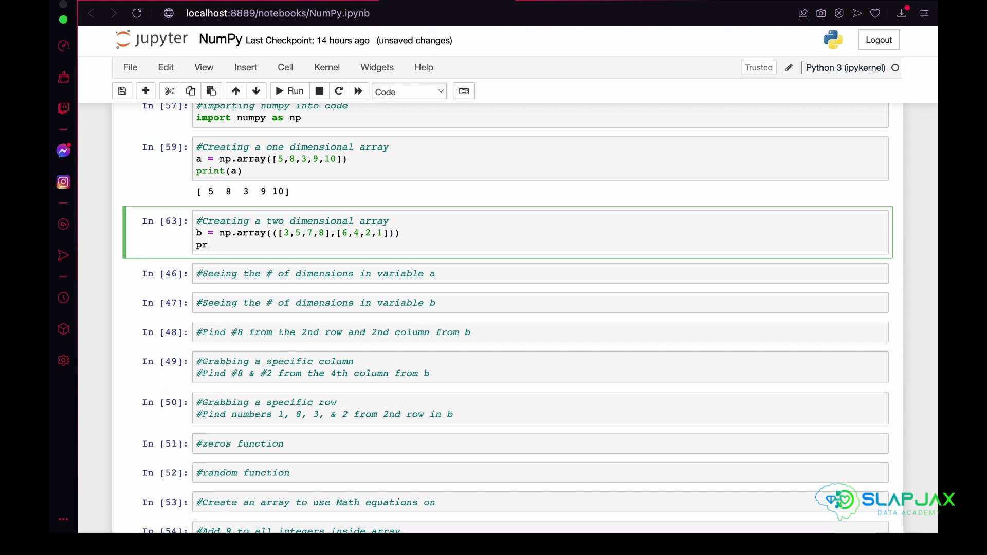
{"action": "type", "text": "int(b"}
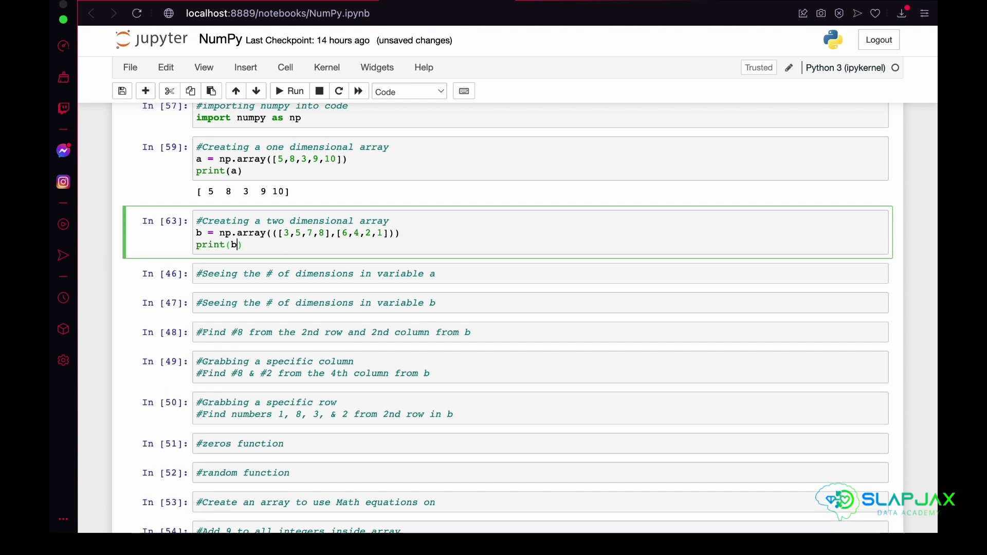
{"action": "left_click", "coordinate": [289, 91]}
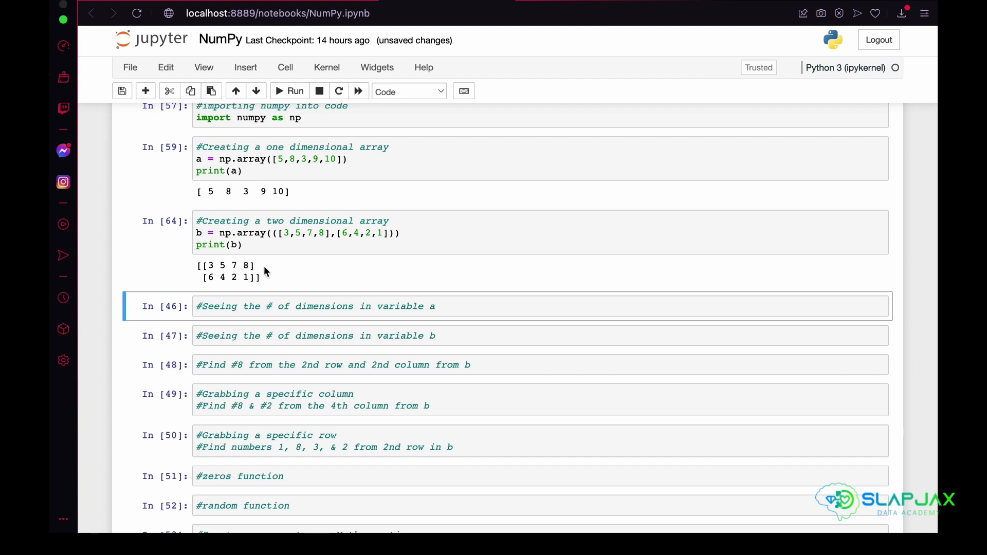
{"action": "left_click", "coordinate": [476, 307]}
{"action": "scroll", "coordinate": [463, 309], "scroll_direction": "down", "scroll_amount": 2}
{"action": "scroll", "coordinate": [463, 307], "scroll_direction": "down", "scroll_amount": 1}
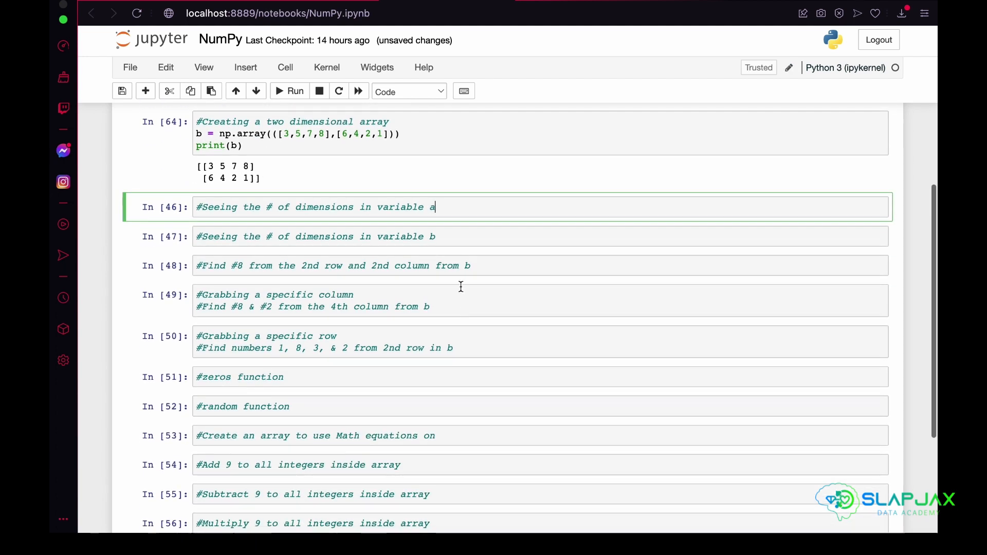
- Enter a.ndim in the dimensions-of-a cell and run it, outputting 1
{"action": "key", "text": "Return"}
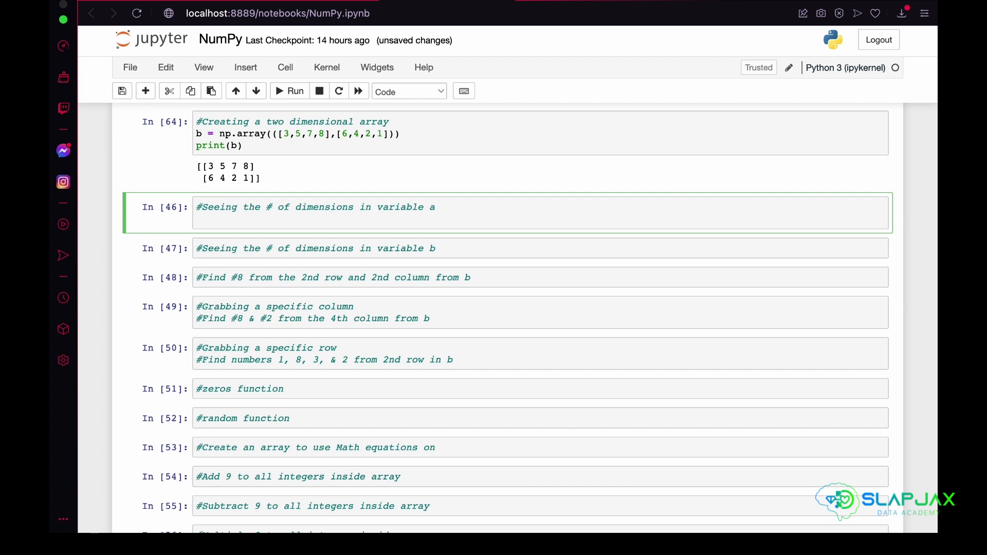
{"action": "scroll", "coordinate": [440, 149], "scroll_direction": "up", "scroll_amount": 2}
{"action": "scroll", "coordinate": [430, 155], "scroll_direction": "up", "scroll_amount": 1}
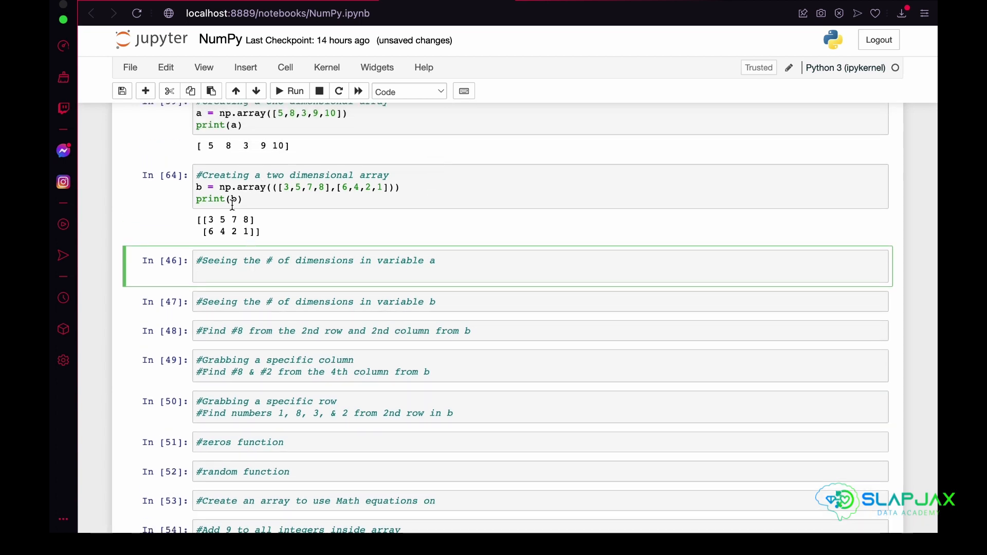
{"action": "type", "text": "a"}
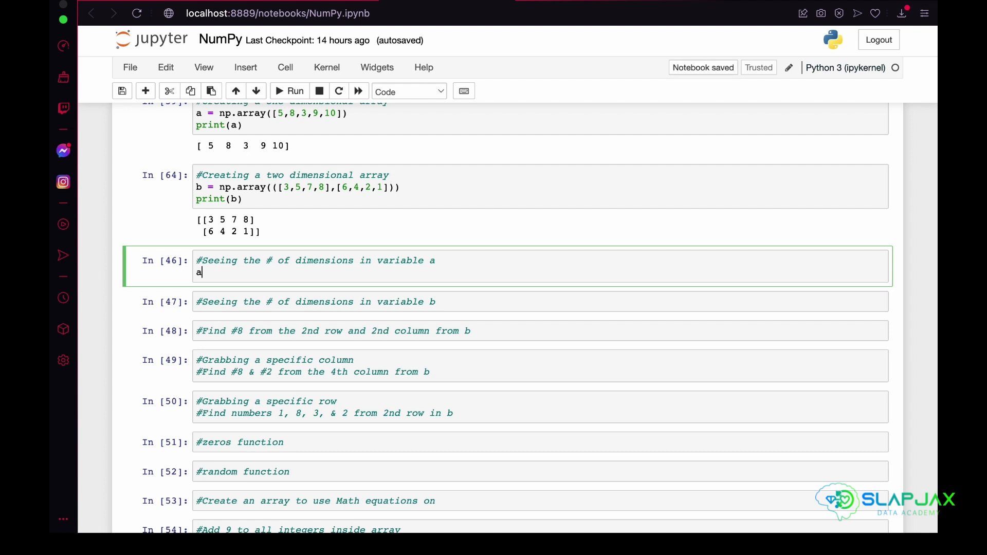
{"action": "type", "text": ".n"}
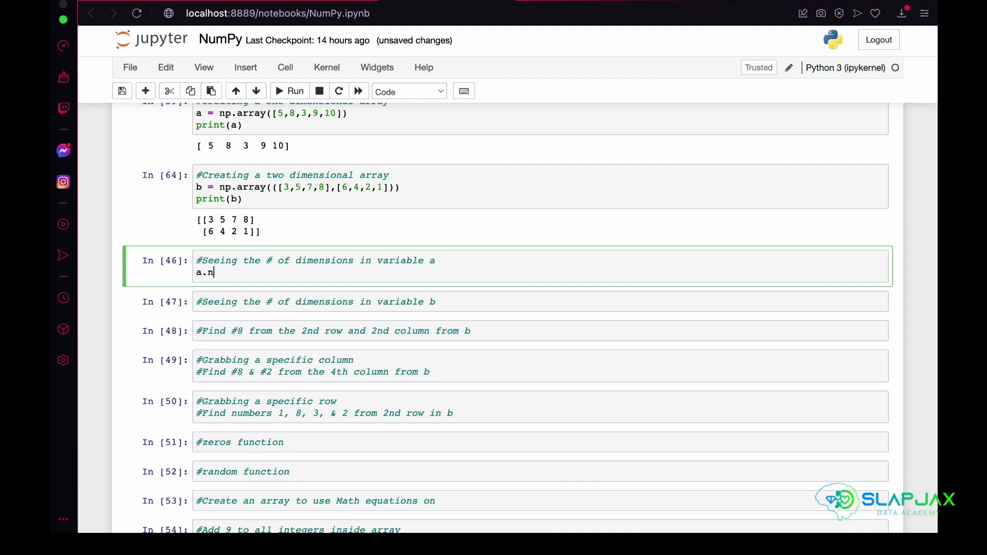
{"action": "type", "text": "dim"}
{"action": "left_click", "coordinate": [291, 93]}
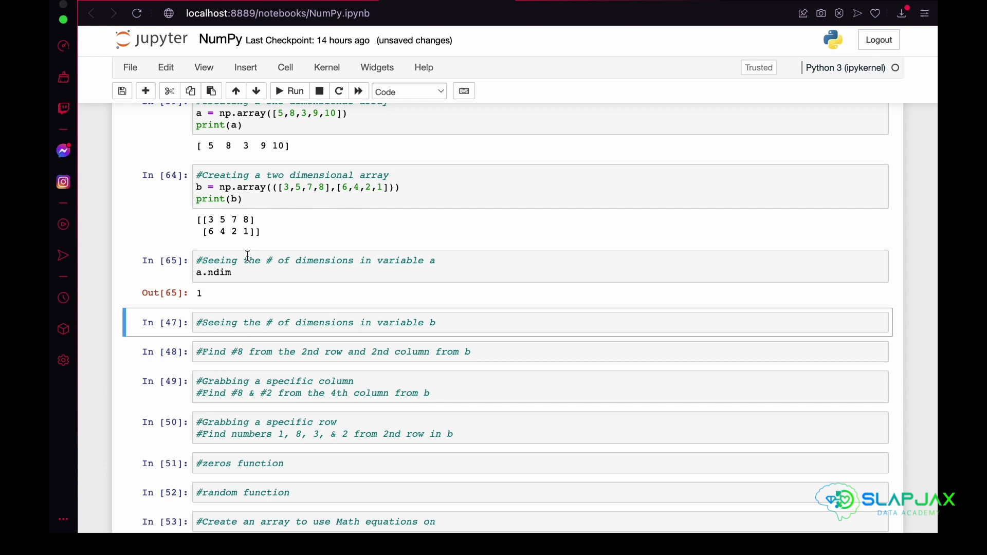
{"action": "scroll", "coordinate": [209, 256], "scroll_direction": "down", "scroll_amount": 1}
{"action": "scroll", "coordinate": [208, 255], "scroll_direction": "down", "scroll_amount": 1}
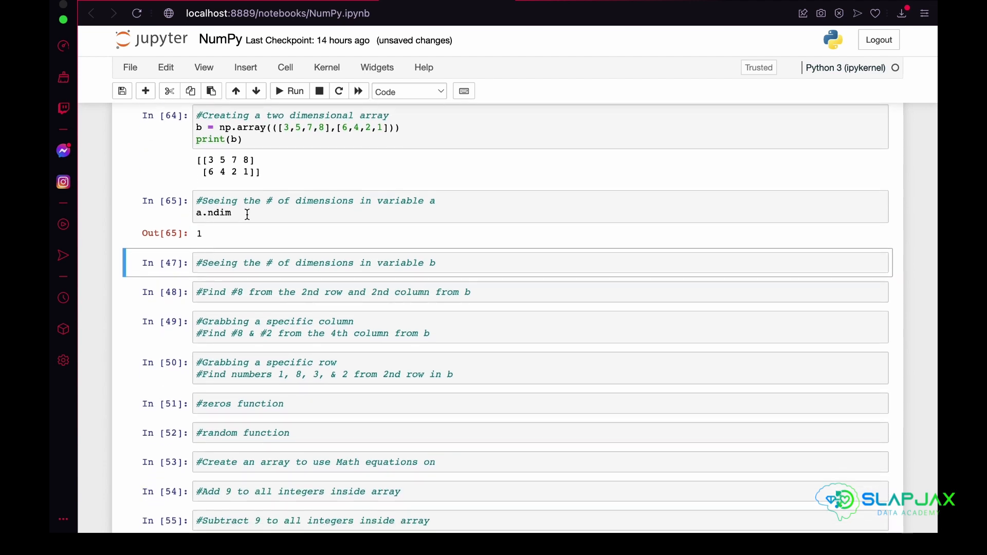
{"action": "scroll", "coordinate": [200, 233], "scroll_direction": "up", "scroll_amount": 2}
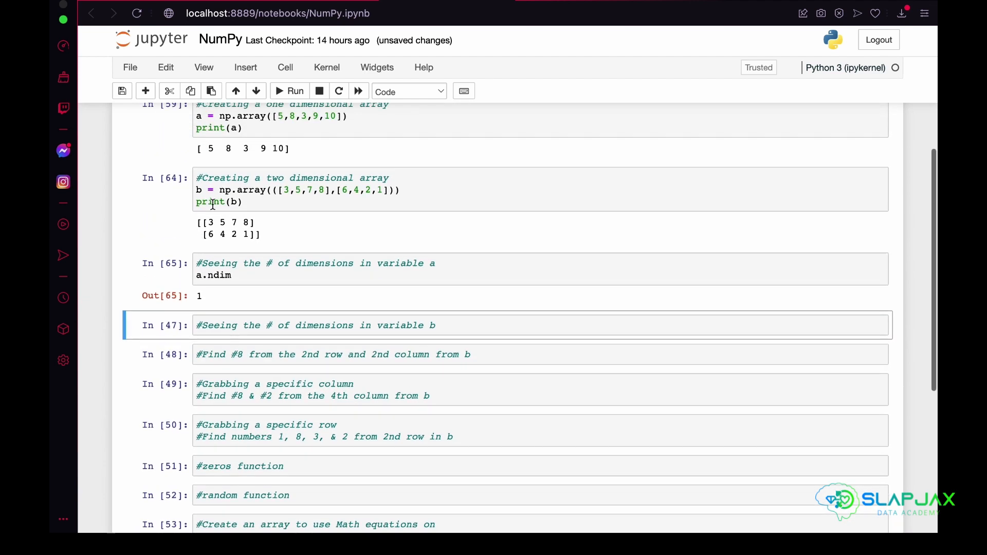
{"action": "scroll", "coordinate": [228, 166], "scroll_direction": "up", "scroll_amount": 2}
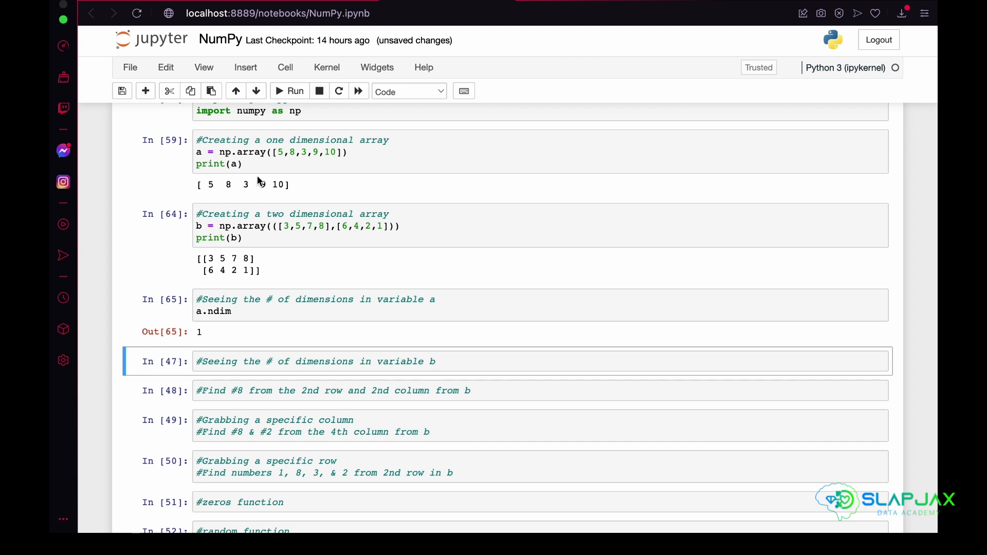
{"action": "scroll", "coordinate": [234, 272], "scroll_direction": "down", "scroll_amount": 2}
{"action": "scroll", "coordinate": [233, 270], "scroll_direction": "down", "scroll_amount": 2}
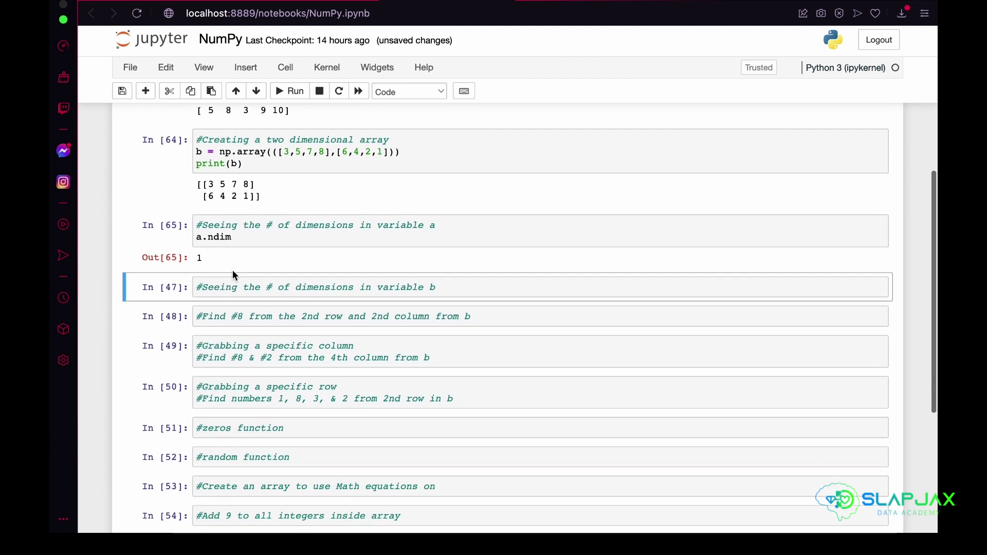
- Enter b.ndim in the dimensions-of-b cell and run it, outputting 2
{"action": "left_click", "coordinate": [459, 288]}
{"action": "key", "text": "Return"}
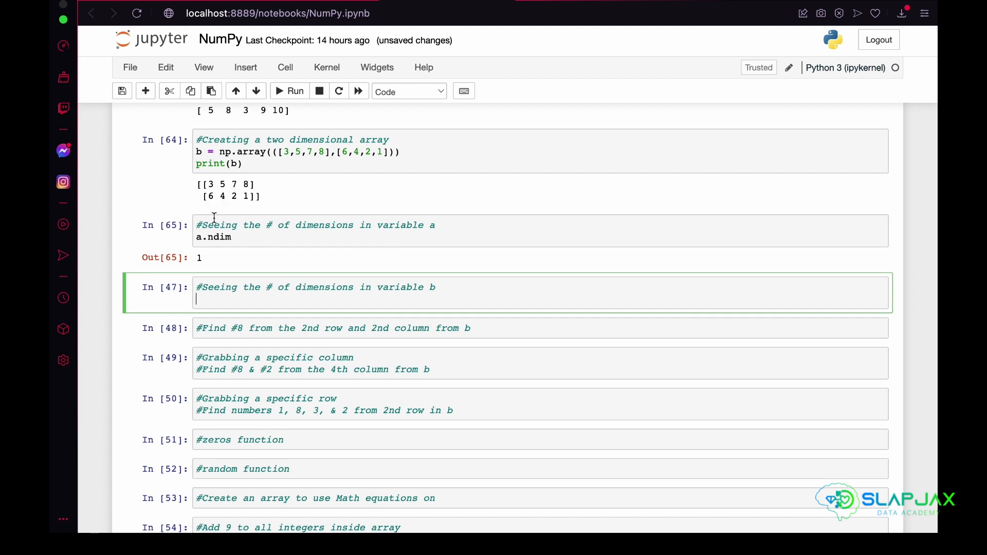
{"action": "type", "text": "b."}
{"action": "type", "text": "nd"}
{"action": "type", "text": "im"}
{"action": "left_click", "coordinate": [290, 91]}
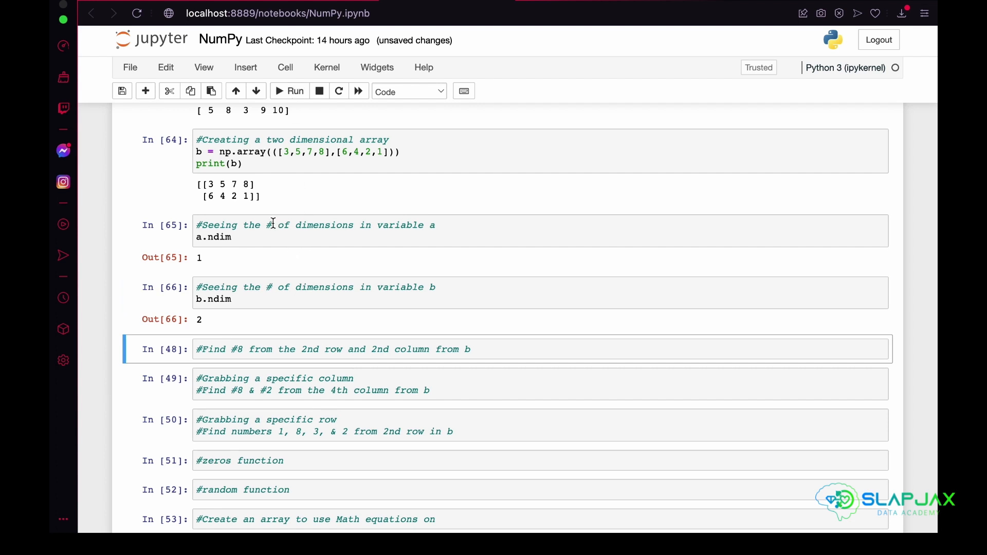
{"action": "scroll", "coordinate": [198, 317], "scroll_direction": "up", "scroll_amount": 1}
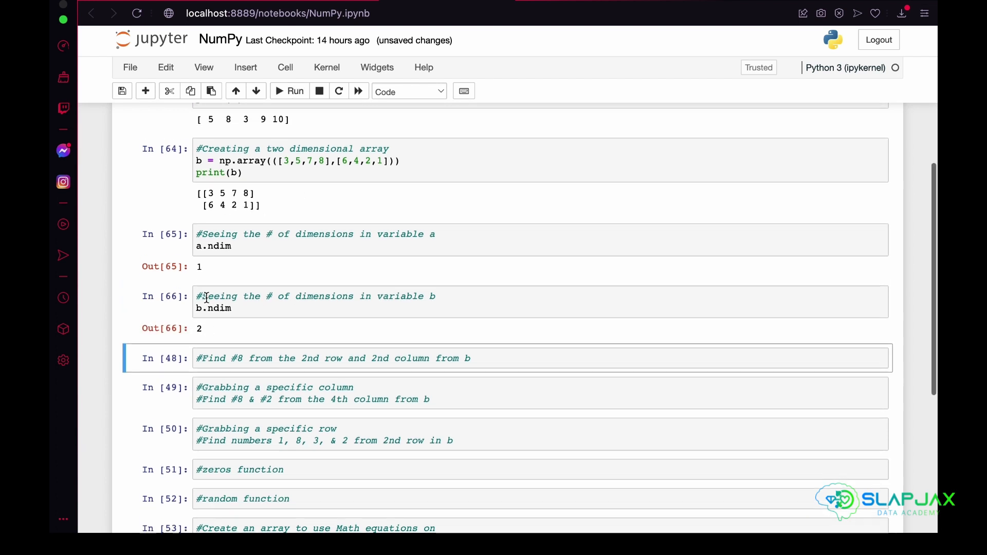